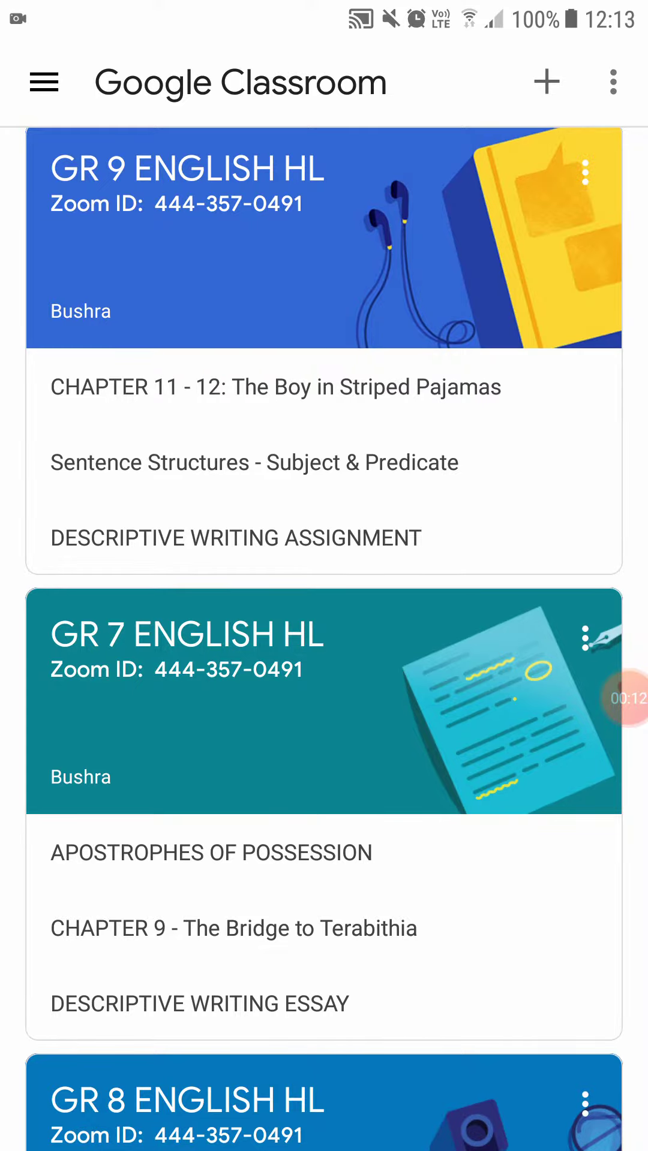
# - Open GR 9 ENGLISH HL, then the Sentence Structures assignment, and expand the Your work area
pyautogui.click(270, 243)
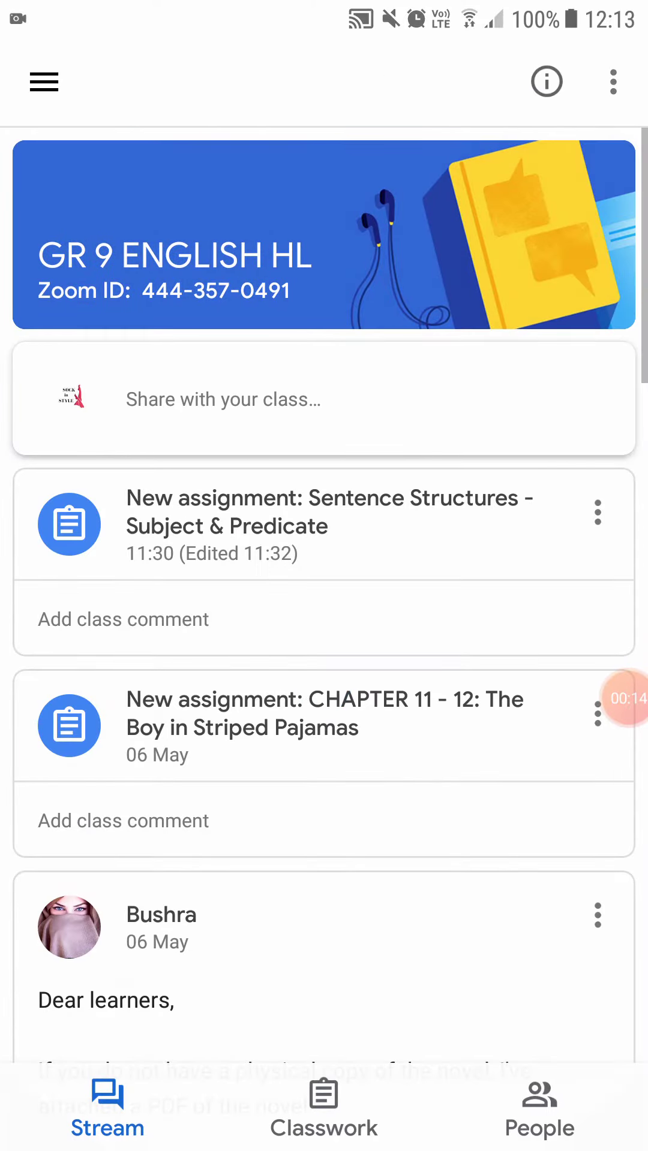
pyautogui.click(324, 522)
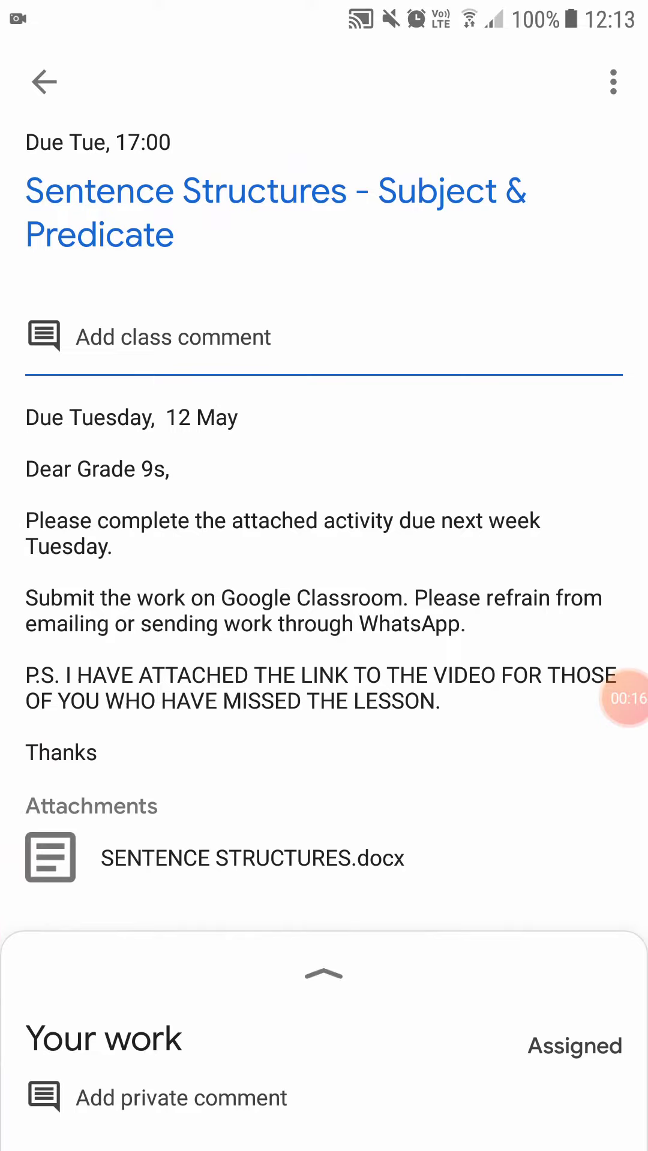
pyautogui.click(324, 977)
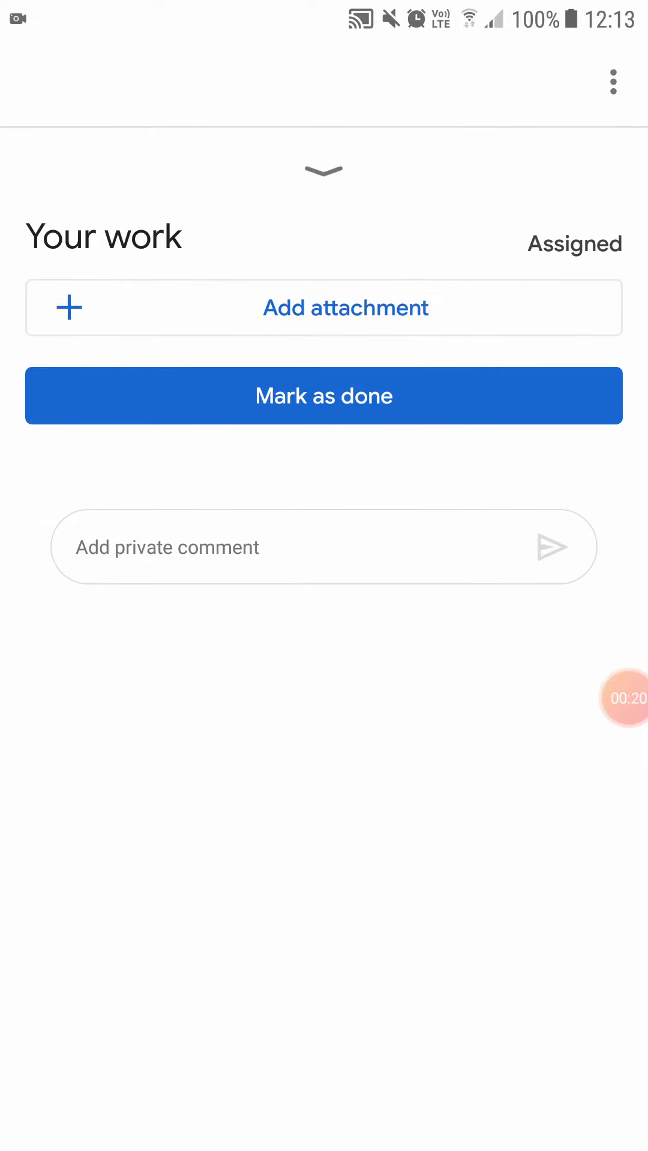
# - Bring up the Add attachment options for this assignment
pyautogui.click(325, 308)
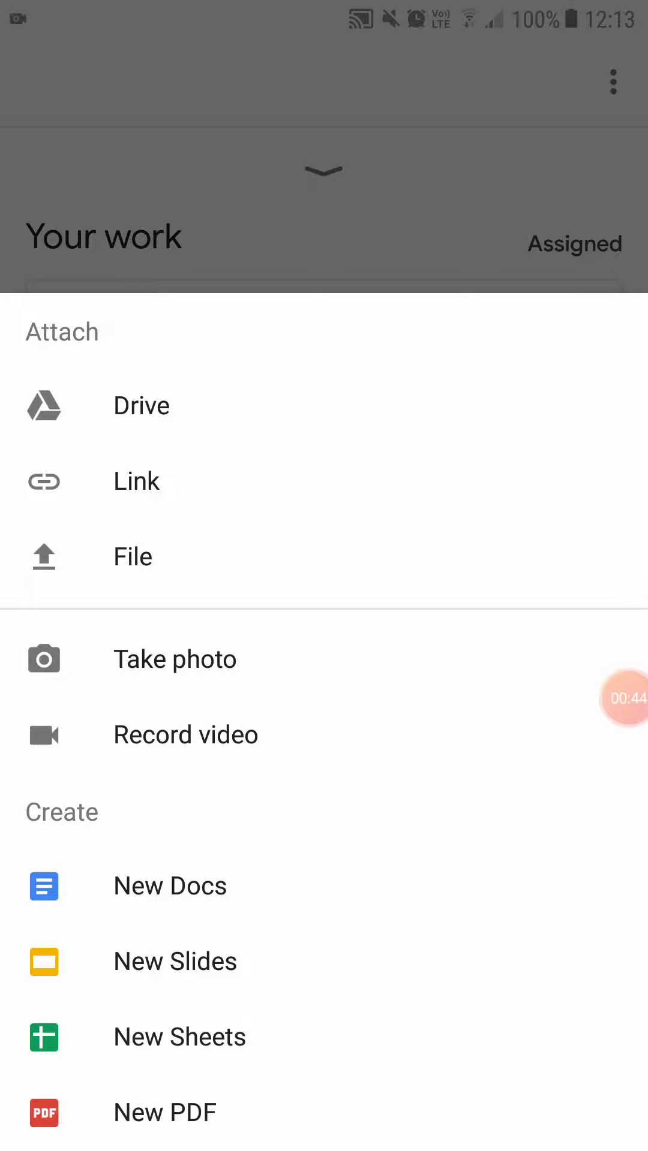
# - Attach the screenshot image from the phone's Gallery as a file
pyautogui.click(132, 557)
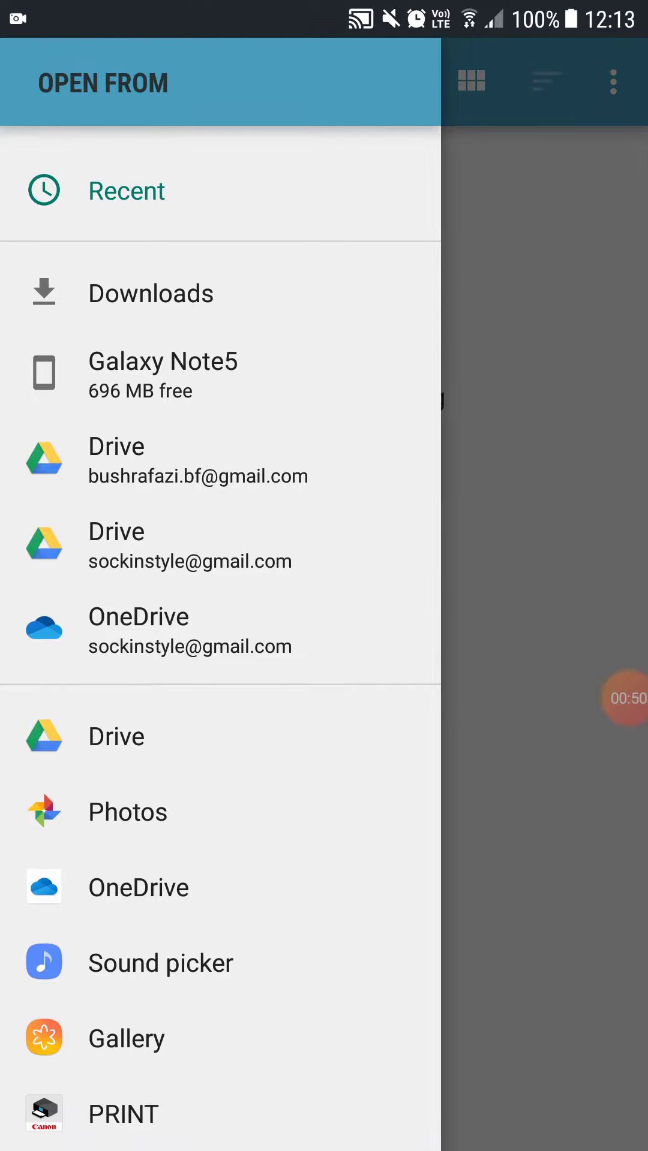
pyautogui.click(126, 1040)
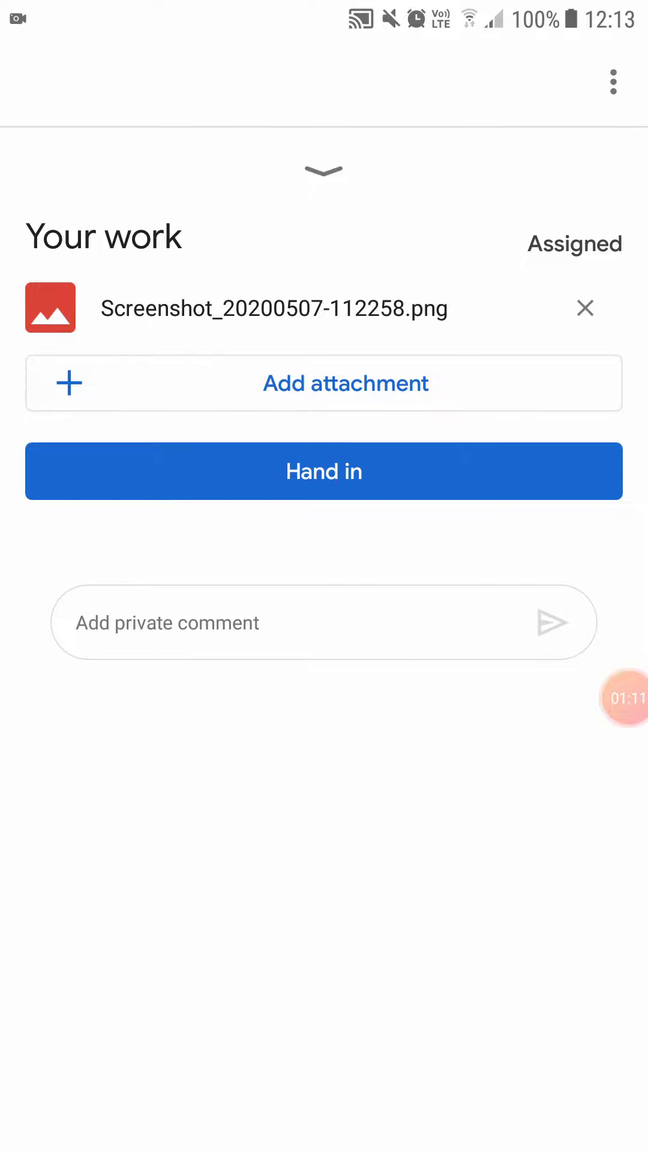
# - Hand in the assignment with the screenshot, confirming Resubmit so status reads Handed in
pyautogui.click(324, 471)
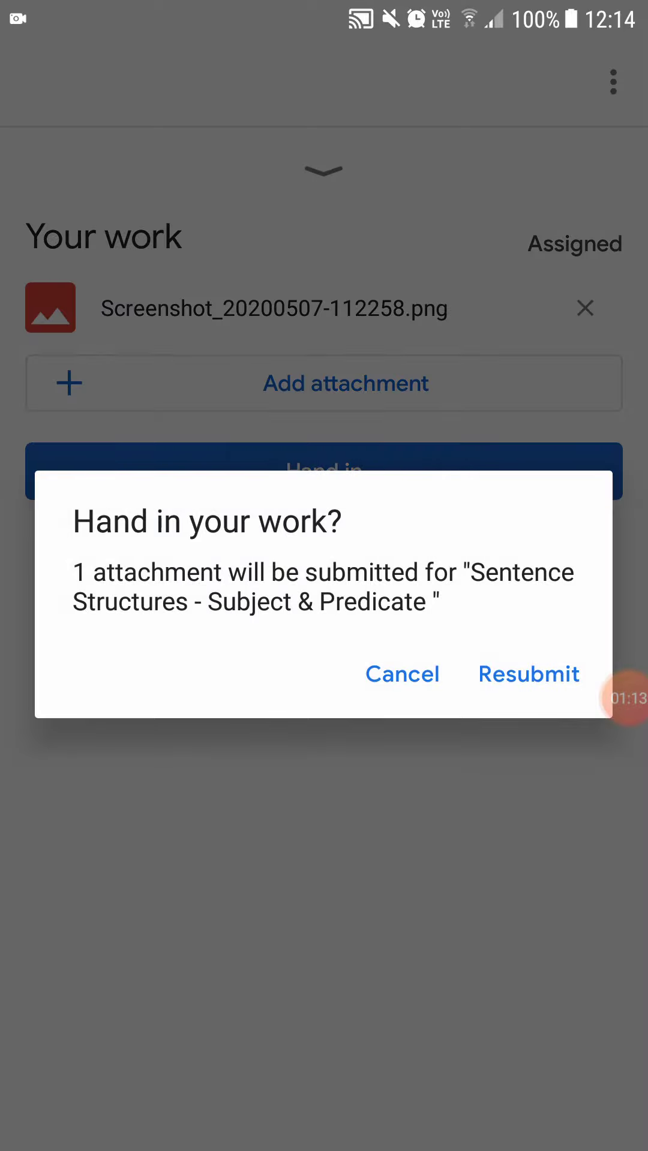
pyautogui.click(529, 674)
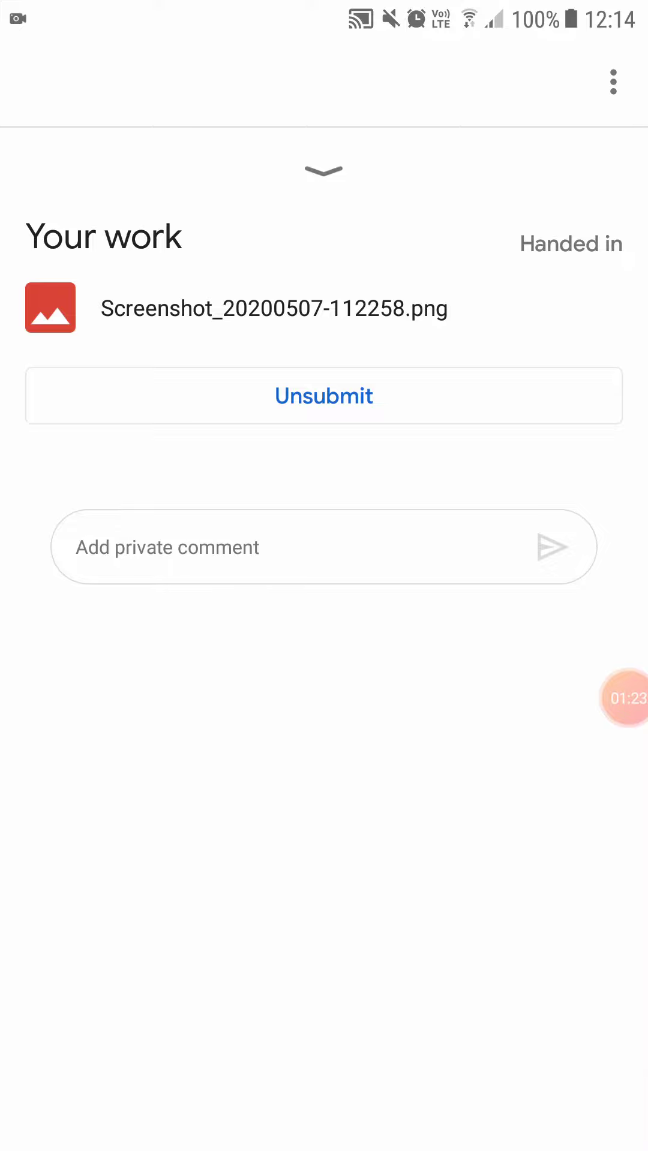
pyautogui.click(627, 698)
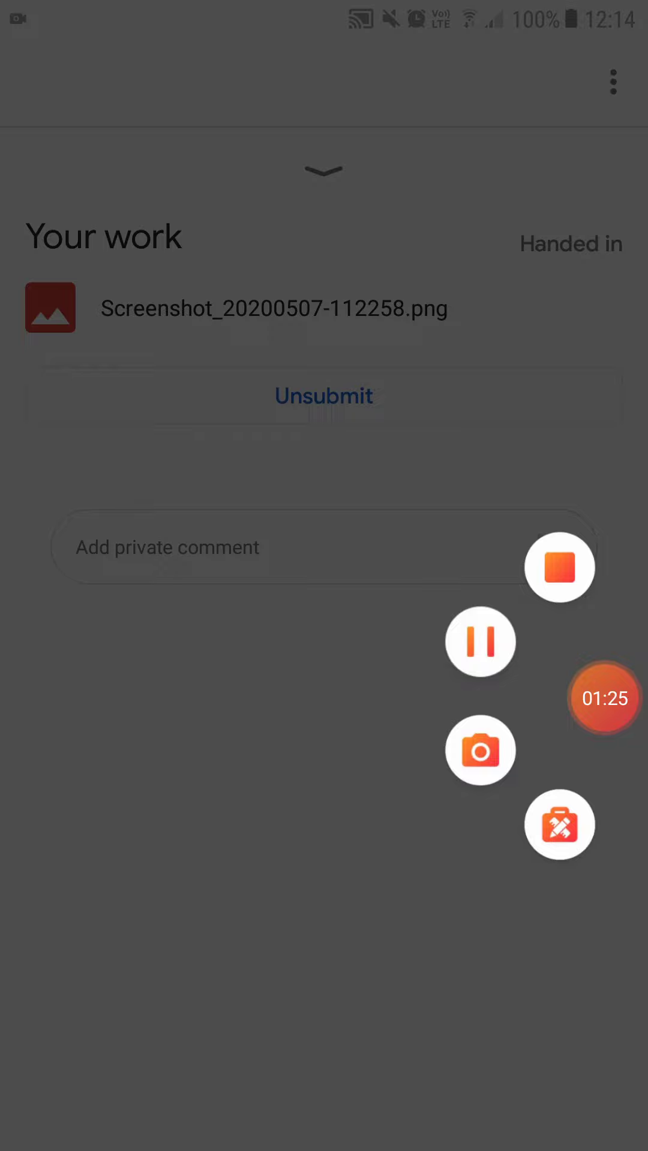